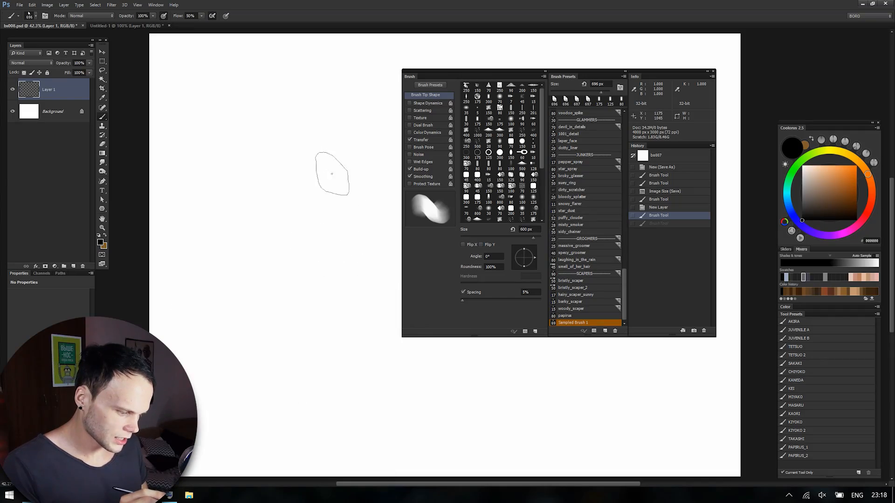
Paint black zigzag test strokes on Layer 1 with the sampled brush at 300 px and undo them.
{"action": "mouse_move", "coordinate": [343, 155]}
{"action": "left_mouse_down"}
{"action": "mouse_move", "coordinate": [251, 265]}
{"action": "mouse_move", "coordinate": [245, 323]}
{"action": "left_mouse_up"}
{"action": "key", "text": "ctrl+z"}
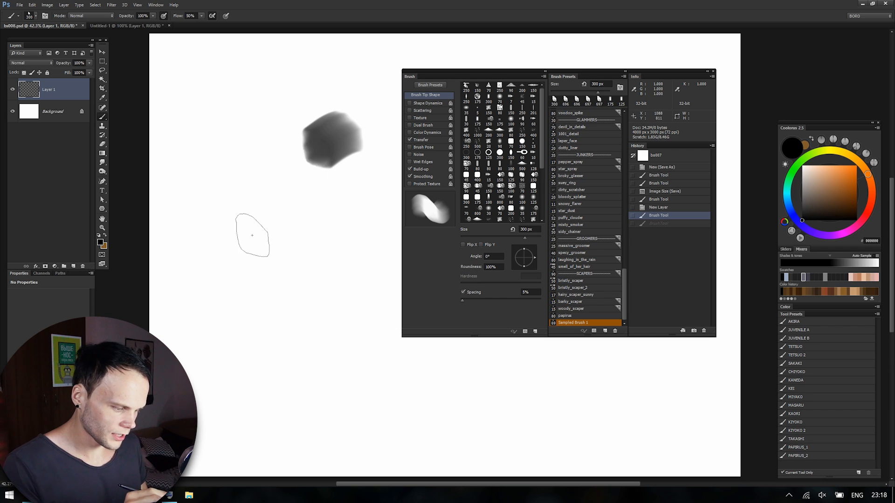
{"action": "mouse_move", "coordinate": [252, 235]}
{"action": "left_mouse_down"}
{"action": "mouse_move", "coordinate": [376, 192]}
{"action": "mouse_move", "coordinate": [293, 301]}
{"action": "mouse_move", "coordinate": [273, 351]}
{"action": "mouse_move", "coordinate": [304, 394]}
{"action": "left_mouse_up"}
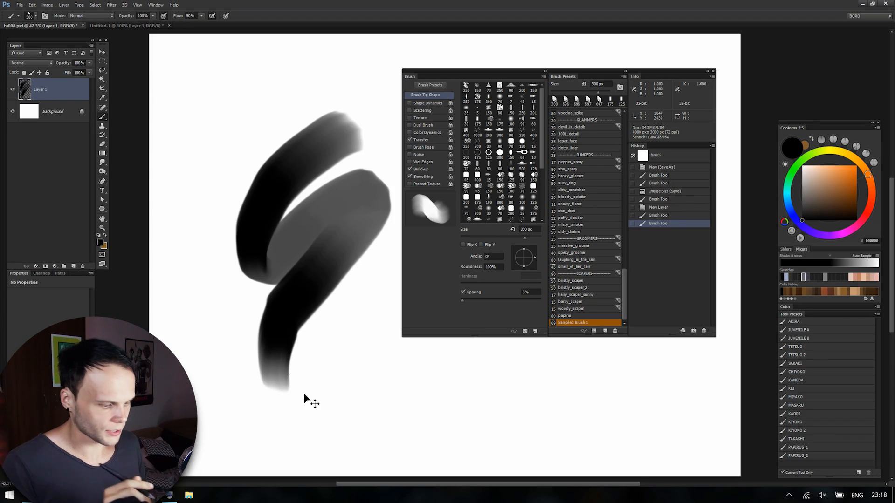
{"action": "key", "text": "ctrl+z"}
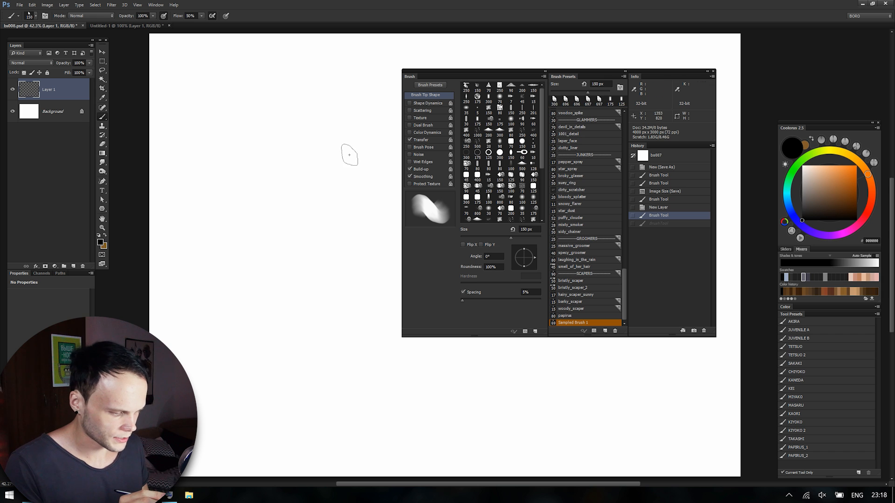
Try the sampled brush at 150 px with black zigzag strokes on the canvas and undo them.
{"action": "mouse_move", "coordinate": [349, 155]}
{"action": "left_mouse_down"}
{"action": "mouse_move", "coordinate": [240, 284]}
{"action": "mouse_move", "coordinate": [382, 189]}
{"action": "mouse_move", "coordinate": [290, 368]}
{"action": "mouse_move", "coordinate": [295, 383]}
{"action": "left_mouse_up"}
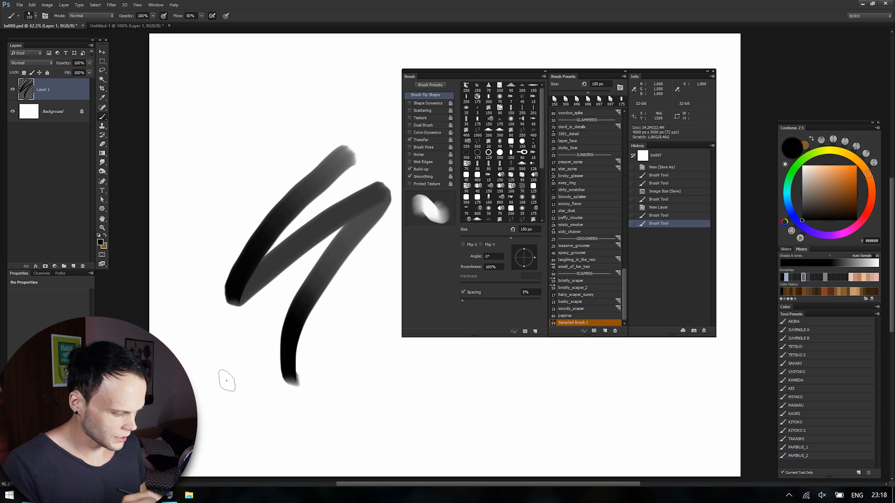
{"action": "mouse_move", "coordinate": [334, 200]}
{"action": "left_mouse_down"}
{"action": "mouse_move", "coordinate": [378, 242]}
{"action": "mouse_move", "coordinate": [334, 374]}
{"action": "mouse_move", "coordinate": [484, 262]}
{"action": "left_mouse_up"}
{"action": "key", "text": "ctrl+z"}
{"action": "mouse_move", "coordinate": [345, 262]}
{"action": "left_mouse_down"}
{"action": "mouse_move", "coordinate": [312, 283]}
{"action": "mouse_move", "coordinate": [306, 274]}
{"action": "left_mouse_up"}
{"action": "key", "text": "ctrl+0"}
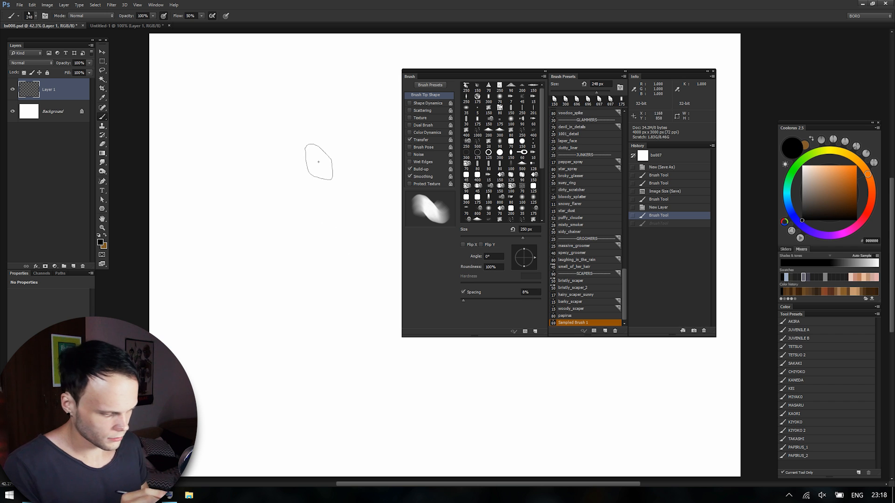
Set the brush spacing to 6% at a size of 248 px, checking it with curved test strokes and undoing them.
{"action": "left_click_drag", "start_coordinate": [319, 162], "coordinate": [345, 268]}
{"action": "key", "text": "ctrl+z"}
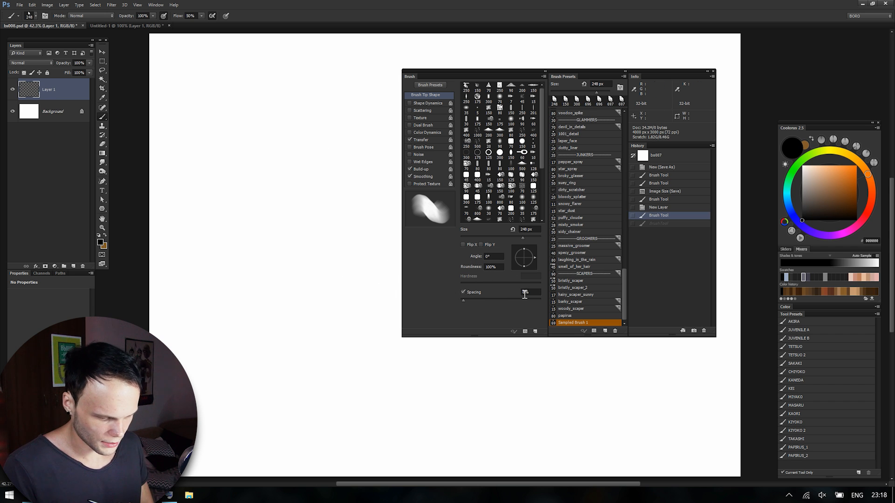
{"action": "left_click_drag", "start_coordinate": [232, 317], "coordinate": [379, 170]}
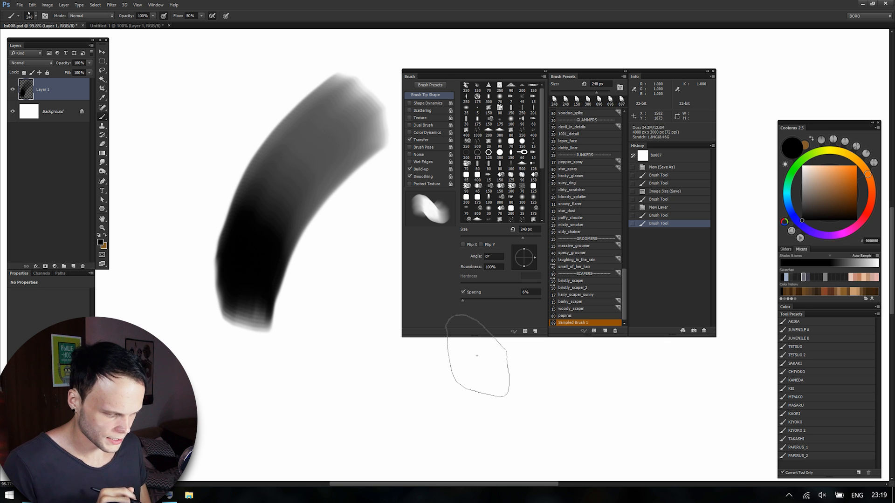
{"action": "scroll", "coordinate": [477, 355], "scroll_direction": "down", "scroll_amount": 3}
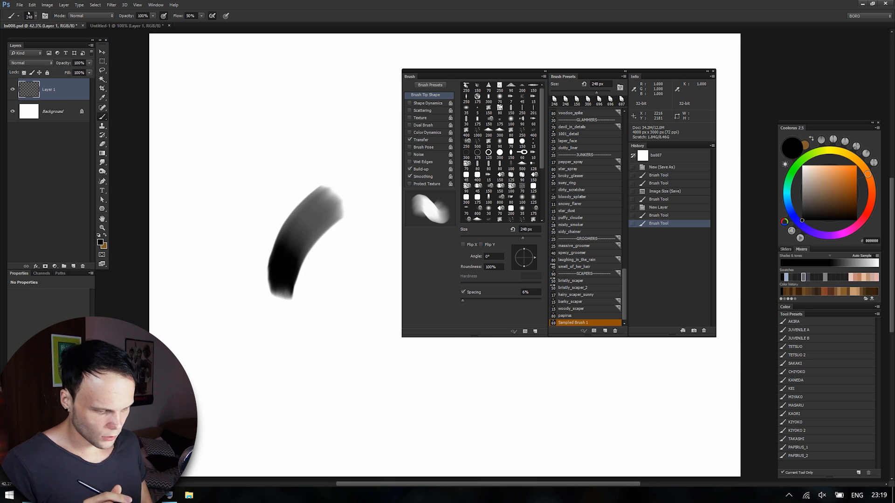
{"action": "key", "text": "ctrl+z"}
{"action": "mouse_move", "coordinate": [333, 166]}
{"action": "left_mouse_down"}
{"action": "mouse_move", "coordinate": [242, 306]}
{"action": "mouse_move", "coordinate": [356, 256]}
{"action": "mouse_move", "coordinate": [323, 410]}
{"action": "mouse_move", "coordinate": [303, 412]}
{"action": "left_mouse_up"}
{"action": "key", "text": "ctrl+z"}
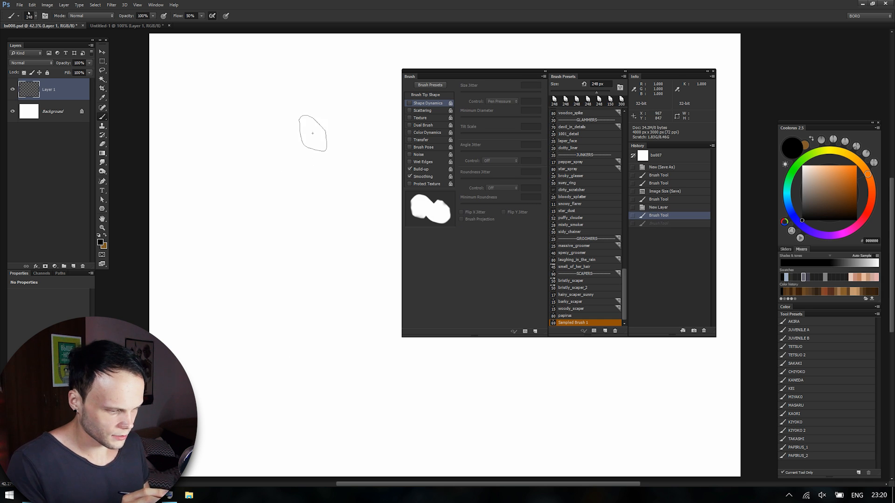
Paint black zigzag test strokes with Transfer and Shape Dynamics turned off, and undo them.
{"action": "mouse_move", "coordinate": [279, 142]}
{"action": "left_mouse_down"}
{"action": "mouse_move", "coordinate": [208, 270]}
{"action": "mouse_move", "coordinate": [330, 254]}
{"action": "mouse_move", "coordinate": [344, 379]}
{"action": "left_mouse_up"}
{"action": "mouse_move", "coordinate": [328, 114]}
{"action": "left_mouse_down"}
{"action": "mouse_move", "coordinate": [389, 140]}
{"action": "mouse_move", "coordinate": [373, 221]}
{"action": "left_mouse_up"}
{"action": "key", "text": "ctrl+z"}
{"action": "key", "text": "ctrl+z"}
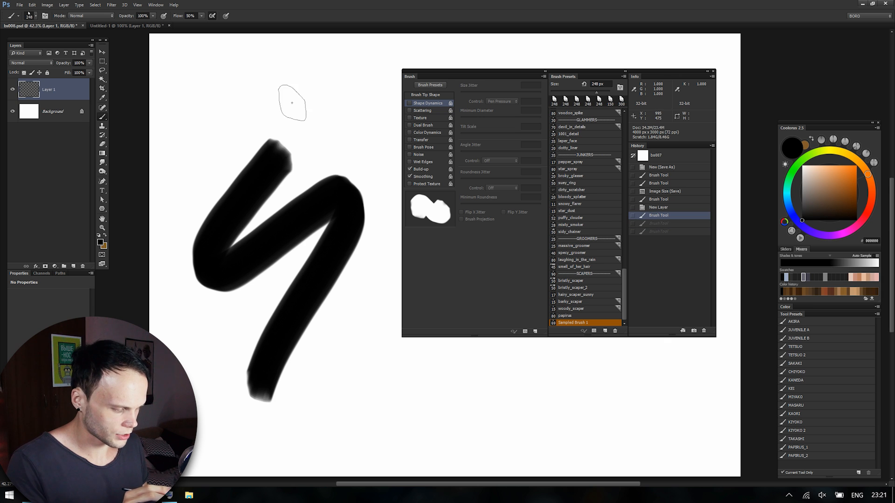
{"action": "mouse_move", "coordinate": [296, 101]}
{"action": "left_mouse_down"}
{"action": "mouse_move", "coordinate": [186, 196]}
{"action": "mouse_move", "coordinate": [352, 195]}
{"action": "mouse_move", "coordinate": [270, 370]}
{"action": "left_mouse_up"}
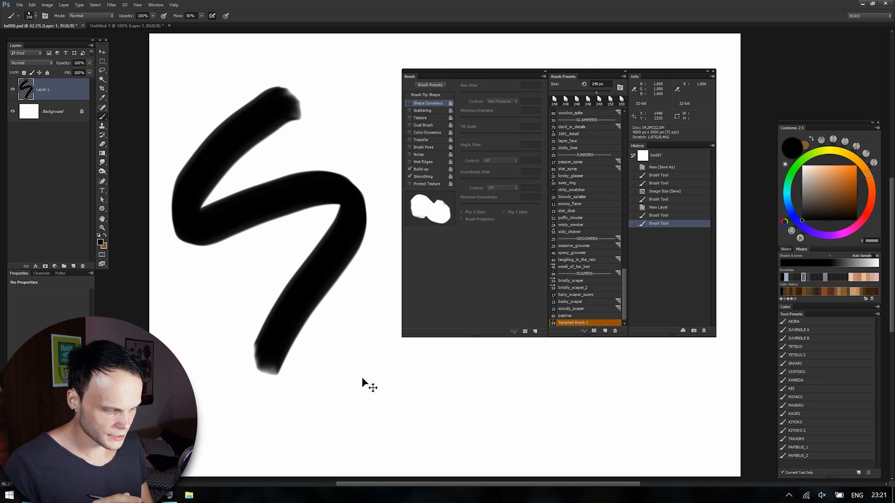
{"action": "key", "text": "ctrl+z"}
Enable Shape Dynamics with Pen Pressure size control and a minimum diameter of 70%, trying it with zigzag test strokes.
{"action": "left_click", "coordinate": [410, 103]}
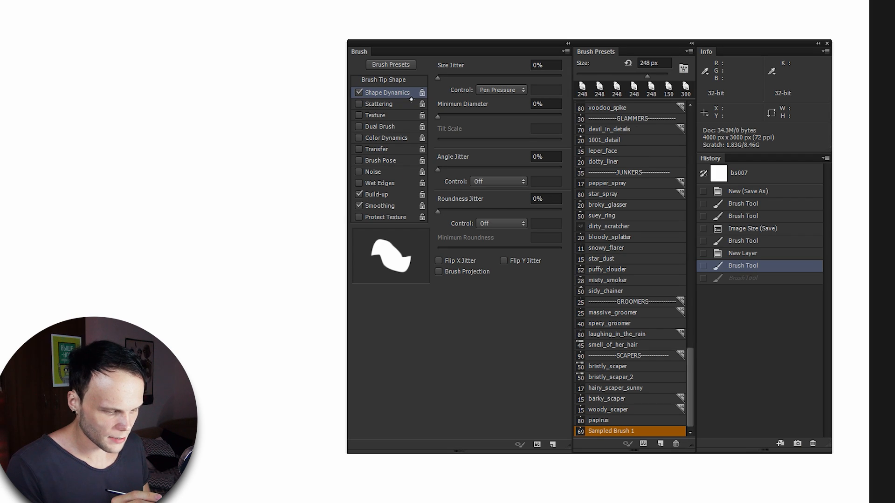
{"action": "left_click", "coordinate": [502, 89]}
{"action": "left_click", "coordinate": [506, 117]}
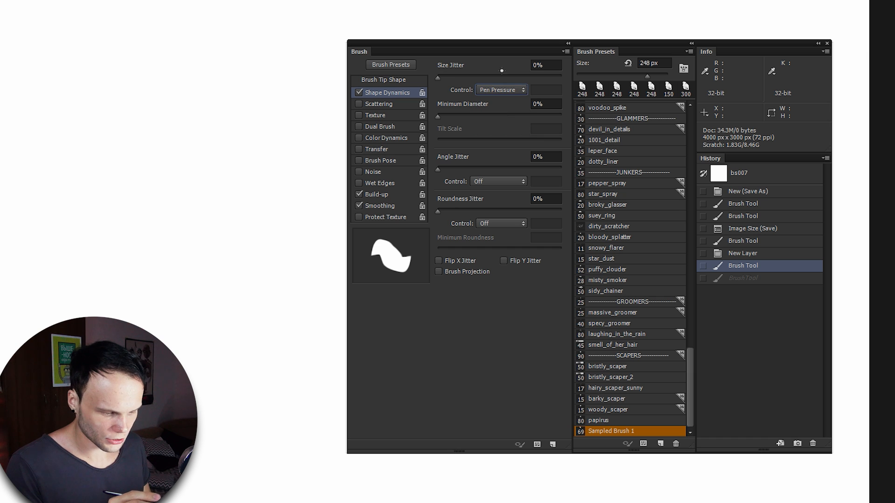
{"action": "mouse_move", "coordinate": [222, 152]}
{"action": "left_mouse_down"}
{"action": "mouse_move", "coordinate": [266, 297]}
{"action": "mouse_move", "coordinate": [164, 451]}
{"action": "mouse_move", "coordinate": [0, 403]}
{"action": "left_mouse_up"}
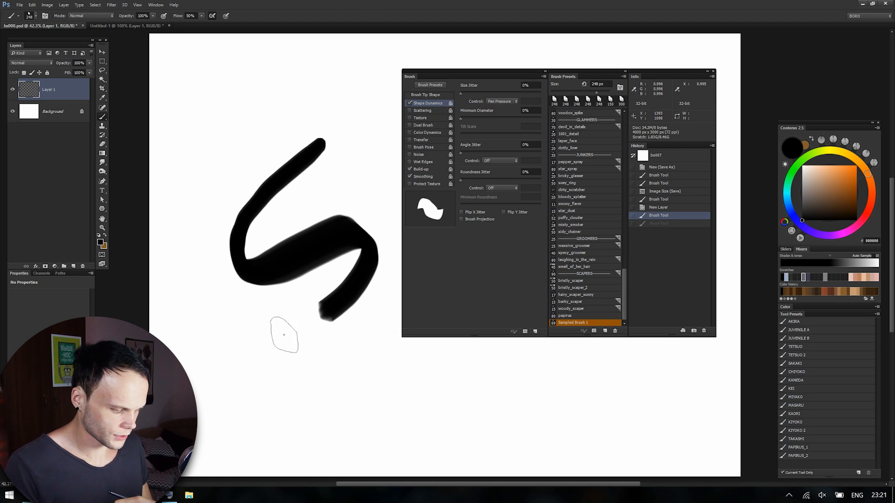
{"action": "left_click_drag", "start_coordinate": [173, 304], "coordinate": [284, 110]}
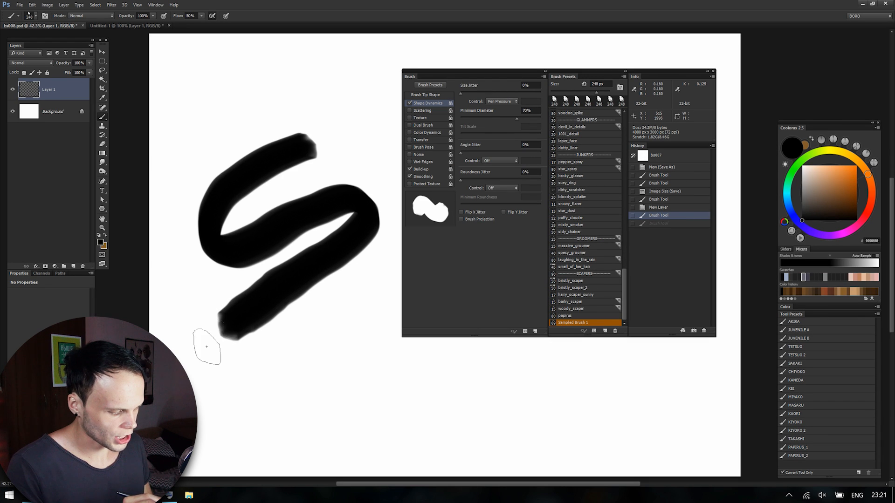
{"action": "mouse_move", "coordinate": [207, 347]}
{"action": "left_mouse_down"}
{"action": "mouse_move", "coordinate": [234, 400]}
{"action": "mouse_move", "coordinate": [292, 365]}
{"action": "left_mouse_up"}
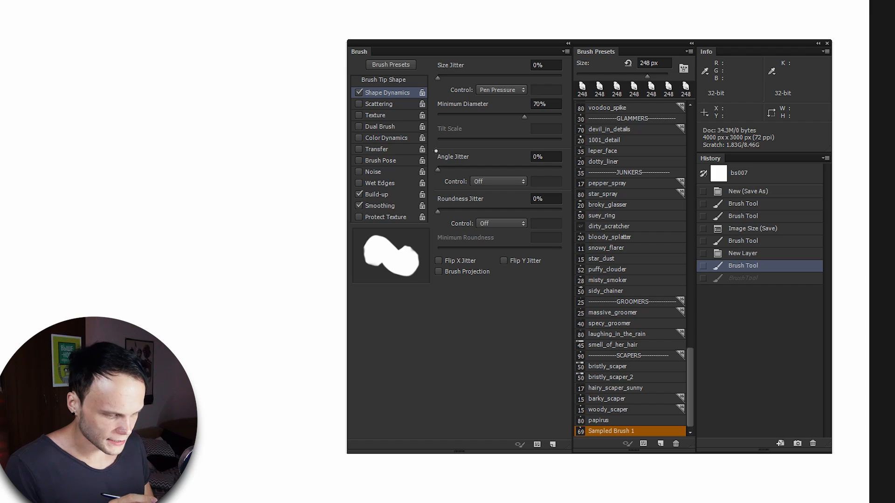
Set the Angle Jitter control of the brush to Pen Tilt.
{"action": "left_click", "coordinate": [496, 177]}
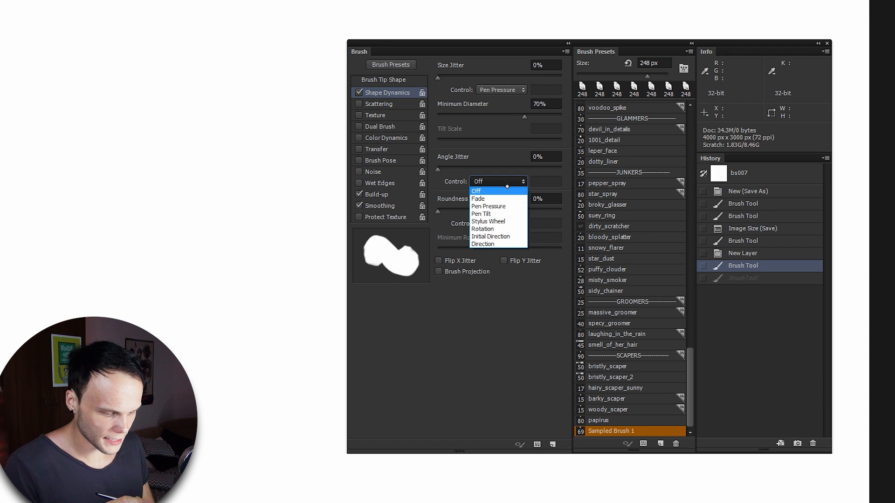
{"action": "left_click", "coordinate": [509, 214]}
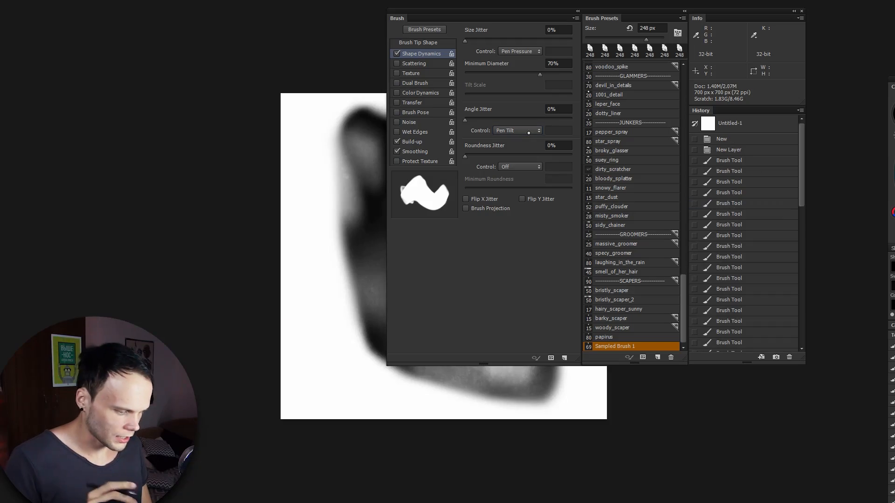
{"action": "key", "text": "F5"}
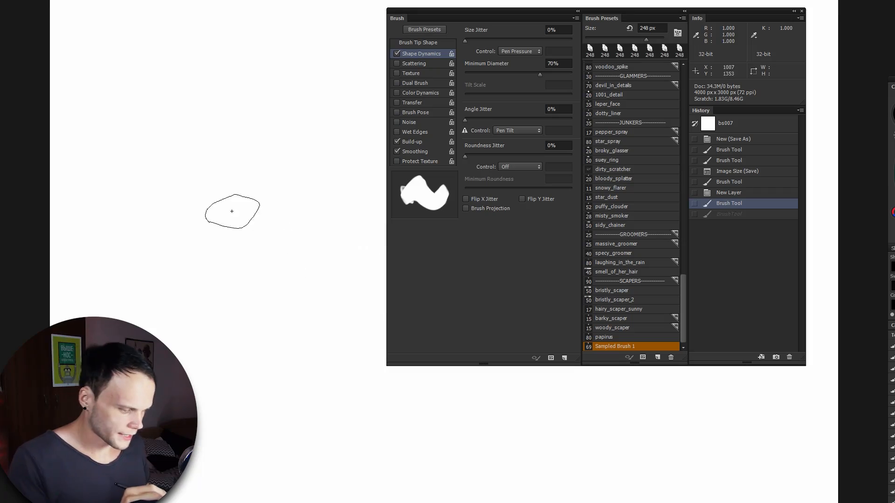
Test the tilt-controlled brush angle with several strokes on the bs007 canvas and undo them all.
{"action": "mouse_move", "coordinate": [282, 141]}
{"action": "left_mouse_down"}
{"action": "mouse_move", "coordinate": [226, 211]}
{"action": "mouse_move", "coordinate": [235, 237]}
{"action": "mouse_move", "coordinate": [285, 270]}
{"action": "left_mouse_up"}
{"action": "key", "text": "ctrl+alt+z"}
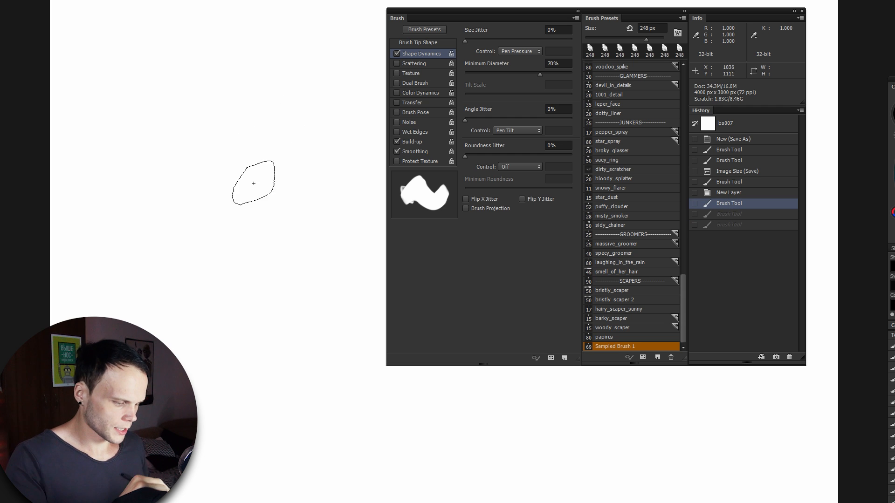
{"action": "mouse_move", "coordinate": [237, 147]}
{"action": "left_mouse_down"}
{"action": "mouse_move", "coordinate": [257, 179]}
{"action": "mouse_move", "coordinate": [302, 88]}
{"action": "mouse_move", "coordinate": [343, 88]}
{"action": "mouse_move", "coordinate": [336, 119]}
{"action": "left_mouse_up"}
{"action": "key", "text": "ctrl+alt+z"}
{"action": "key", "text": "ctrl+alt+z"}
{"action": "key", "text": "ctrl+alt+z"}
{"action": "key", "text": "ctrl+alt+z"}
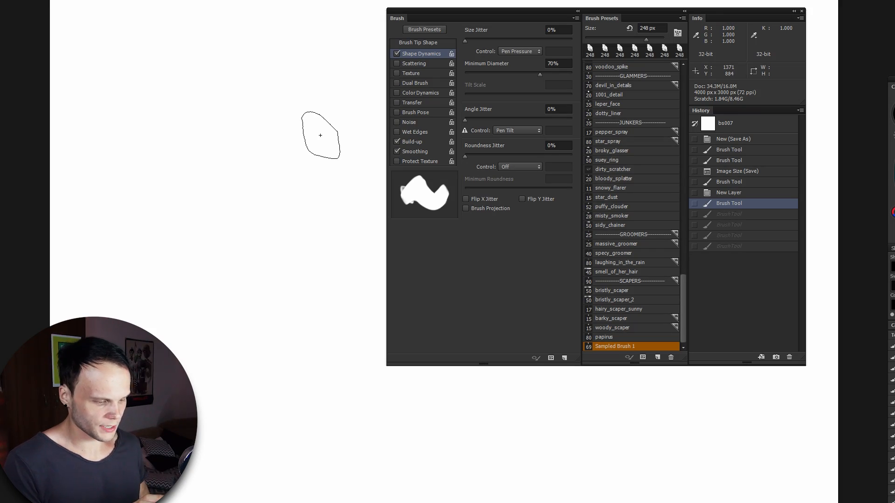
Rotate the brush tip shape to an angle of -43°.
{"action": "left_click", "coordinate": [418, 42]}
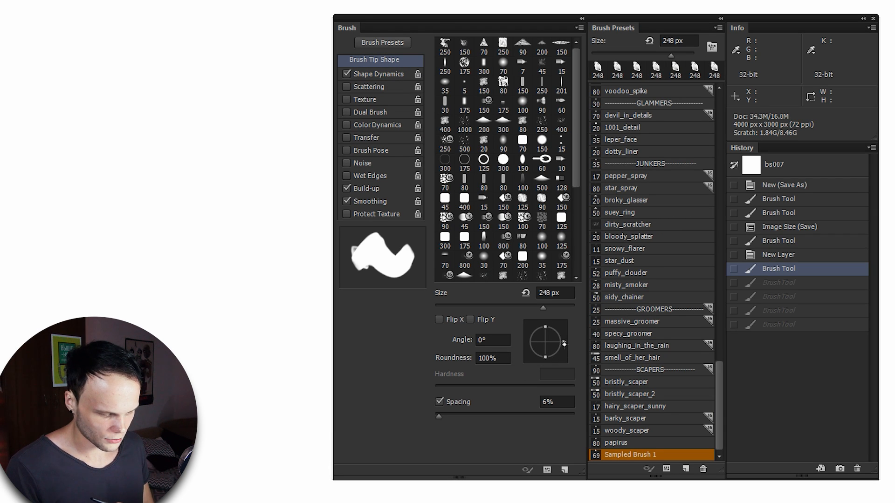
{"action": "left_click_drag", "start_coordinate": [564, 345], "coordinate": [560, 358]}
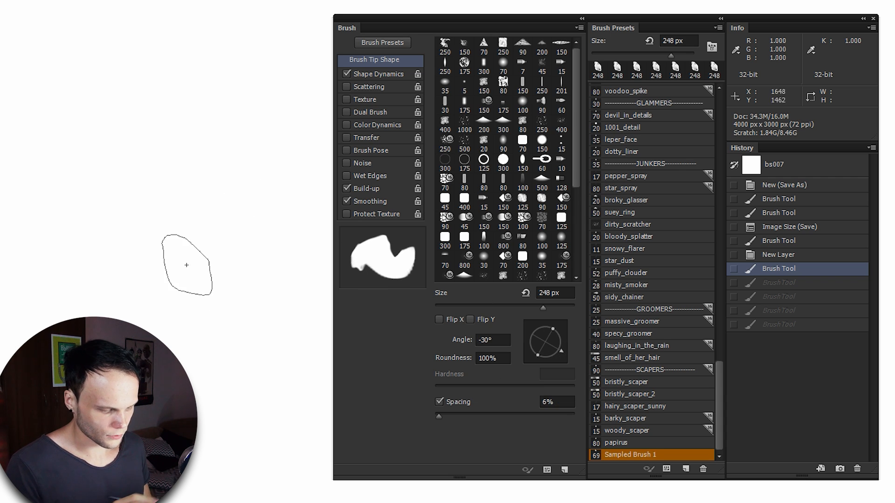
{"action": "left_click_drag", "start_coordinate": [561, 350], "coordinate": [558, 358]}
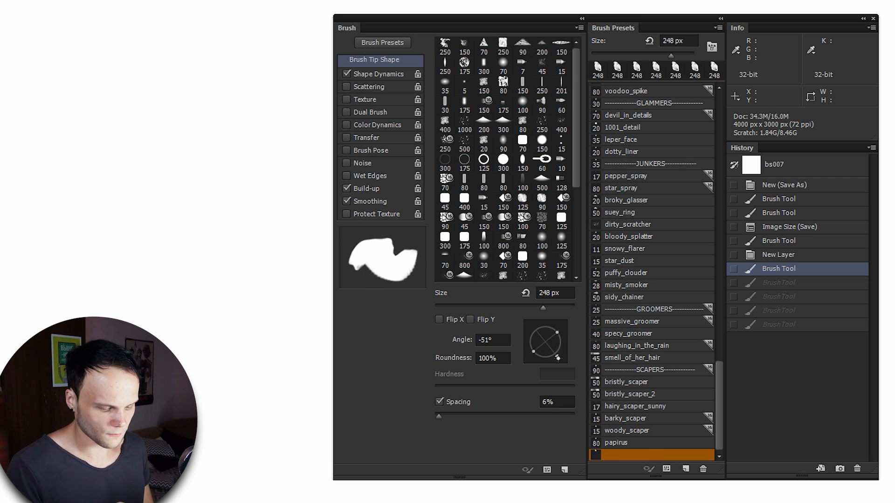
Paint separate black test dabs across the canvas at varying brush angles and clear the canvas.
{"action": "left_click_drag", "start_coordinate": [198, 226], "coordinate": [202, 278]}
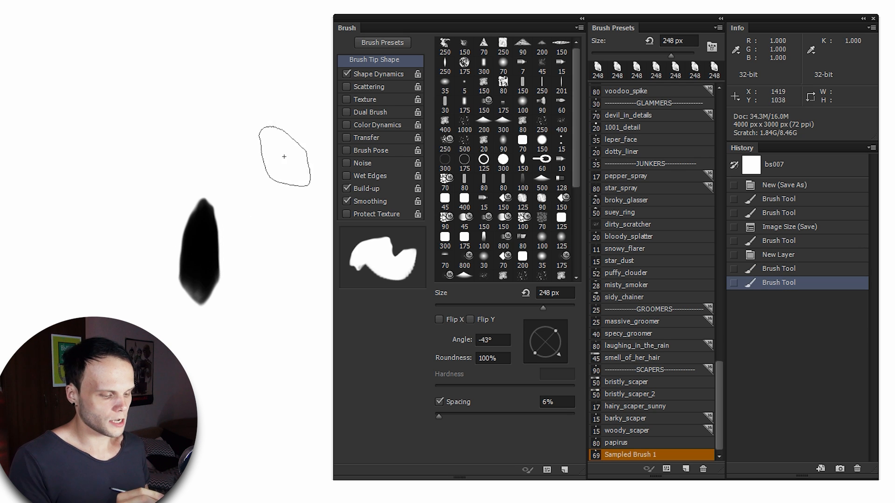
{"action": "left_click_drag", "start_coordinate": [282, 151], "coordinate": [286, 185]}
{"action": "left_click_drag", "start_coordinate": [245, 272], "coordinate": [245, 293]}
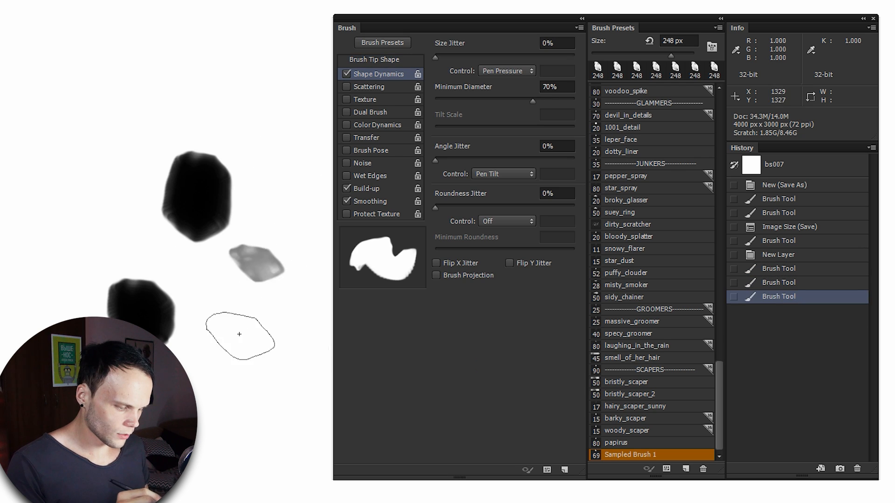
{"action": "left_click_drag", "start_coordinate": [219, 354], "coordinate": [224, 376]}
{"action": "left_click_drag", "start_coordinate": [79, 177], "coordinate": [109, 140]}
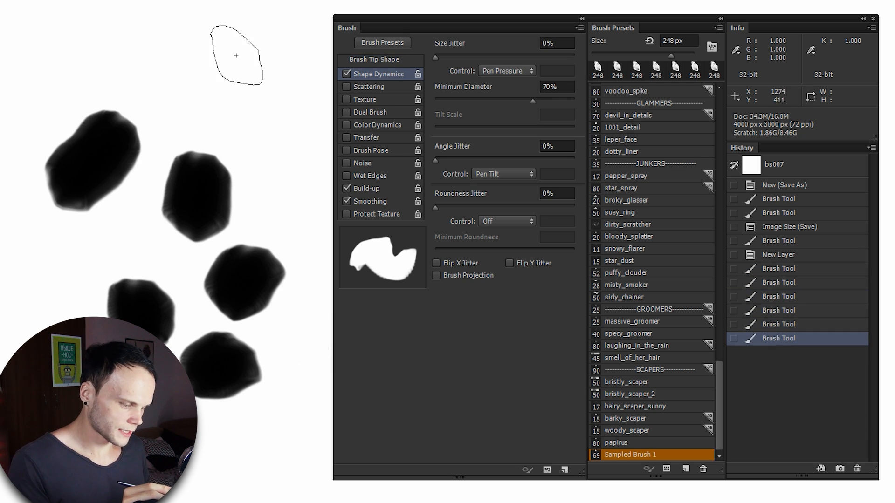
{"action": "left_click_drag", "start_coordinate": [219, 61], "coordinate": [224, 89]}
{"action": "mouse_move", "coordinate": [277, 84]}
{"action": "left_mouse_down"}
{"action": "mouse_move", "coordinate": [282, 114]}
{"action": "mouse_move", "coordinate": [263, 172]}
{"action": "left_mouse_up"}
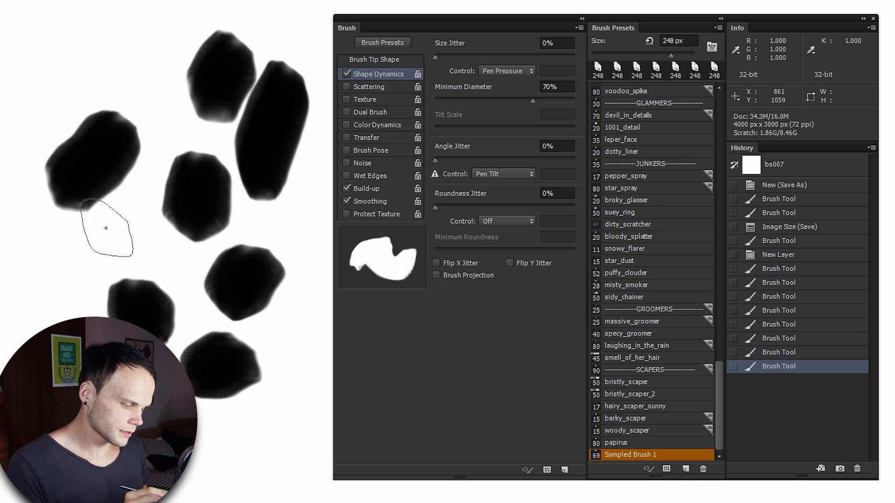
{"action": "mouse_move", "coordinate": [93, 236]}
{"action": "left_mouse_down"}
{"action": "mouse_move", "coordinate": [52, 272]}
{"action": "mouse_move", "coordinate": [37, 305]}
{"action": "left_mouse_up"}
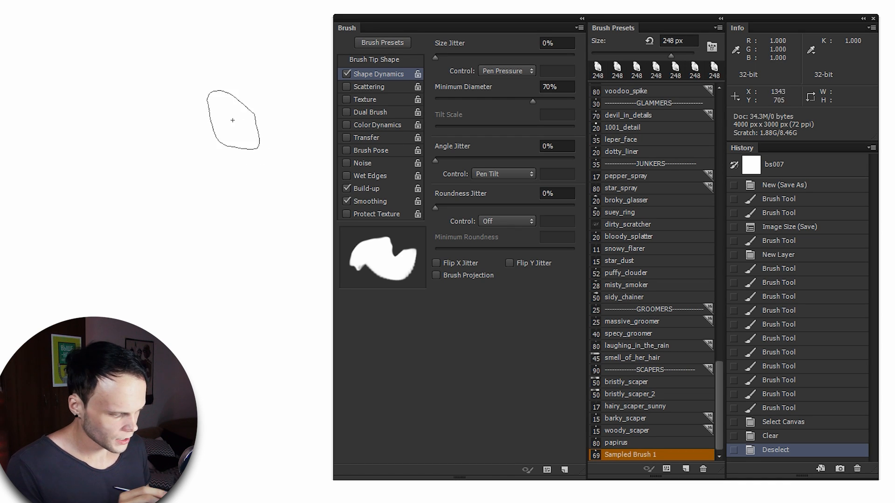
Set the Shape Dynamics minimum diameter to 80%, comparing long curved test strokes and undoing them.
{"action": "mouse_move", "coordinate": [228, 119]}
{"action": "left_mouse_down"}
{"action": "mouse_move", "coordinate": [134, 211]}
{"action": "mouse_move", "coordinate": [116, 287]}
{"action": "left_mouse_up"}
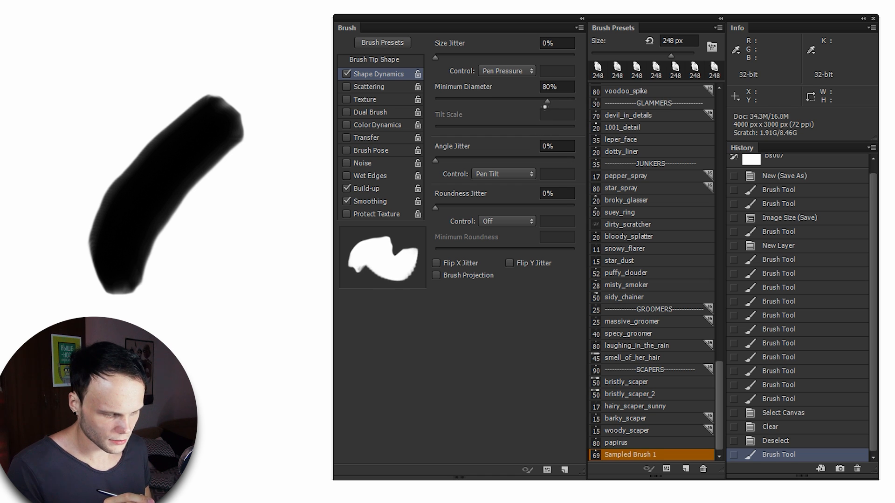
{"action": "key", "text": "ctrl+z"}
{"action": "mouse_move", "coordinate": [243, 65]}
{"action": "left_mouse_down"}
{"action": "mouse_move", "coordinate": [104, 165]}
{"action": "mouse_move", "coordinate": [200, 180]}
{"action": "mouse_move", "coordinate": [250, 229]}
{"action": "mouse_move", "coordinate": [79, 326]}
{"action": "mouse_move", "coordinate": [210, 392]}
{"action": "mouse_move", "coordinate": [299, 368]}
{"action": "left_mouse_up"}
{"action": "key", "text": "ctrl+z"}
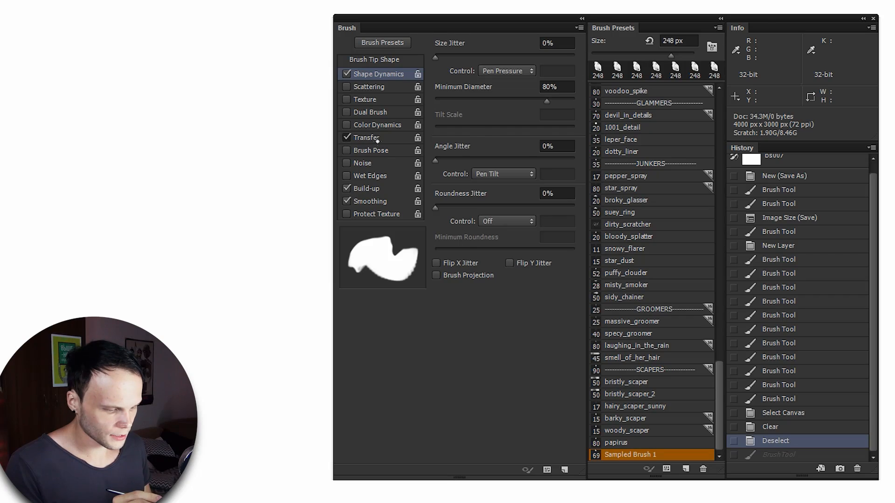
Paint and undo a test stroke with the Transfer controls off, and set the Opacity Jitter control to Pen Pressure.
{"action": "left_click", "coordinate": [373, 137]}
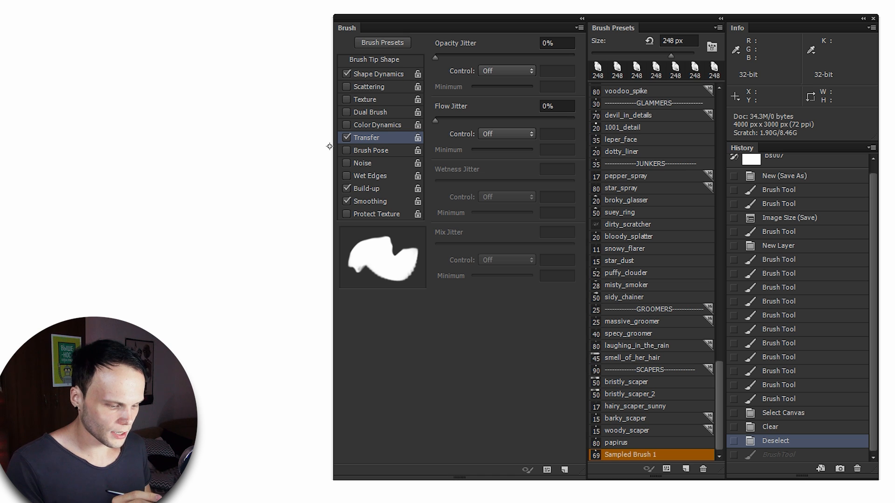
{"action": "mouse_move", "coordinate": [159, 167]}
{"action": "left_mouse_down"}
{"action": "mouse_move", "coordinate": [64, 279]}
{"action": "mouse_move", "coordinate": [176, 296]}
{"action": "mouse_move", "coordinate": [199, 494]}
{"action": "left_mouse_up"}
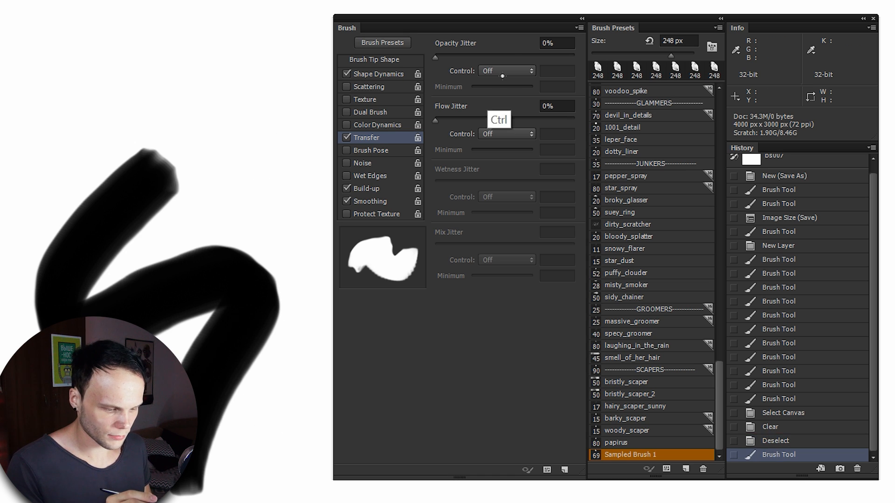
{"action": "key", "text": "ctrl+z"}
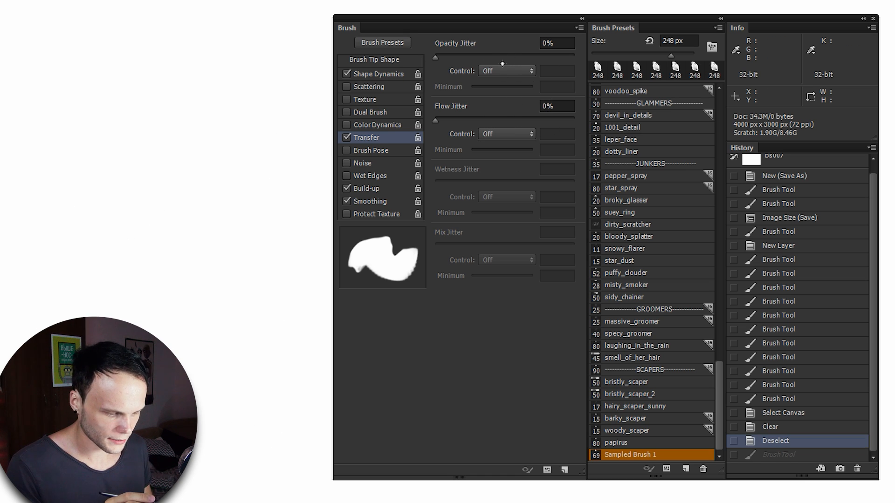
{"action": "left_click", "coordinate": [519, 75]}
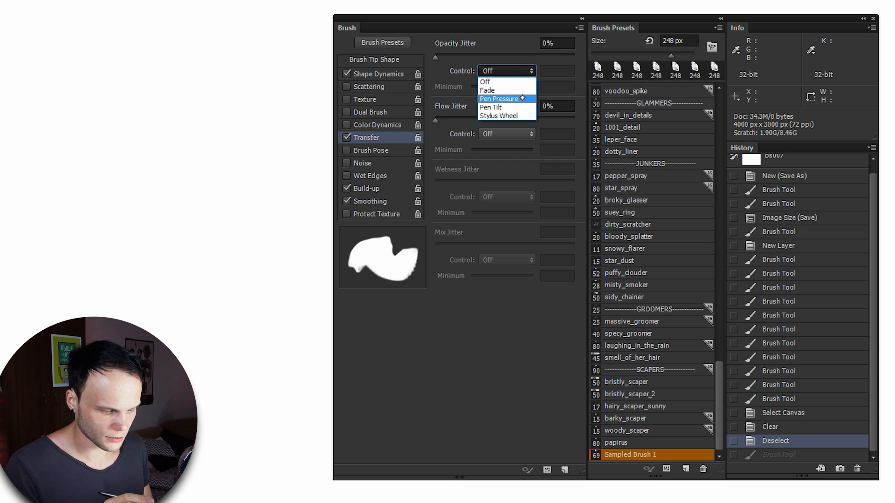
{"action": "left_click", "coordinate": [525, 99]}
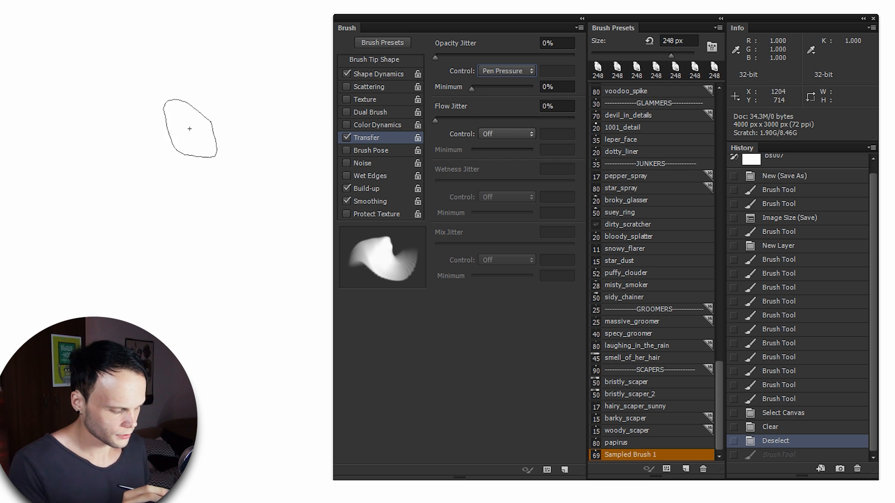
Paint a long winding test stroke at varying pen pressure to check the opacity response, and undo it.
{"action": "mouse_move", "coordinate": [190, 130]}
{"action": "left_mouse_down"}
{"action": "mouse_move", "coordinate": [70, 230]}
{"action": "mouse_move", "coordinate": [68, 311]}
{"action": "mouse_move", "coordinate": [256, 244]}
{"action": "mouse_move", "coordinate": [242, 326]}
{"action": "mouse_move", "coordinate": [200, 373]}
{"action": "mouse_move", "coordinate": [210, 394]}
{"action": "left_mouse_up"}
{"action": "left_click_drag", "start_coordinate": [275, 220], "coordinate": [282, 157]}
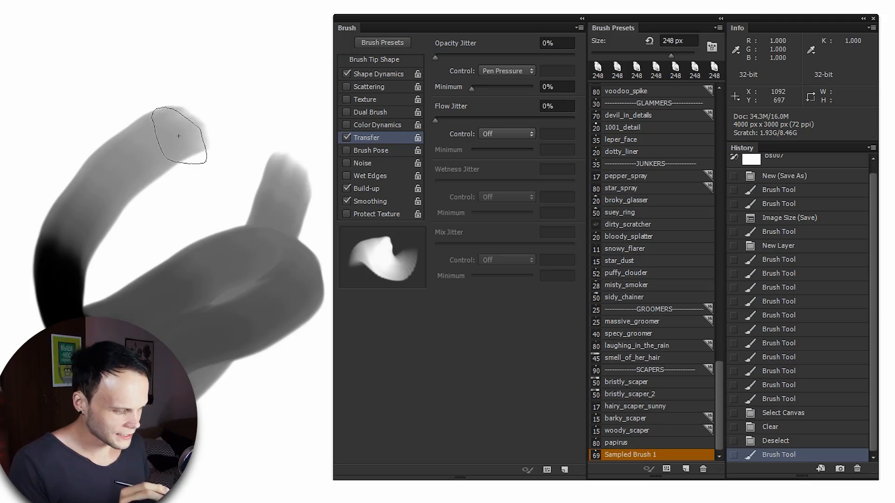
{"action": "key", "text": "ctrl+z"}
Layer rounded gray and black test strokes and a smaller overlapping patch at varying pressure, and undo them all.
{"action": "mouse_move", "coordinate": [160, 114]}
{"action": "left_mouse_down"}
{"action": "mouse_move", "coordinate": [131, 165]}
{"action": "mouse_move", "coordinate": [180, 100]}
{"action": "mouse_move", "coordinate": [86, 182]}
{"action": "mouse_move", "coordinate": [194, 123]}
{"action": "mouse_move", "coordinate": [81, 140]}
{"action": "mouse_move", "coordinate": [82, 200]}
{"action": "mouse_move", "coordinate": [137, 104]}
{"action": "mouse_move", "coordinate": [60, 227]}
{"action": "mouse_move", "coordinate": [207, 100]}
{"action": "mouse_move", "coordinate": [102, 145]}
{"action": "mouse_move", "coordinate": [158, 218]}
{"action": "mouse_move", "coordinate": [174, 112]}
{"action": "mouse_move", "coordinate": [108, 221]}
{"action": "mouse_move", "coordinate": [219, 128]}
{"action": "mouse_move", "coordinate": [108, 207]}
{"action": "mouse_move", "coordinate": [207, 151]}
{"action": "mouse_move", "coordinate": [127, 103]}
{"action": "mouse_move", "coordinate": [55, 222]}
{"action": "mouse_move", "coordinate": [219, 146]}
{"action": "mouse_move", "coordinate": [126, 121]}
{"action": "mouse_move", "coordinate": [160, 263]}
{"action": "mouse_move", "coordinate": [242, 128]}
{"action": "left_mouse_up"}
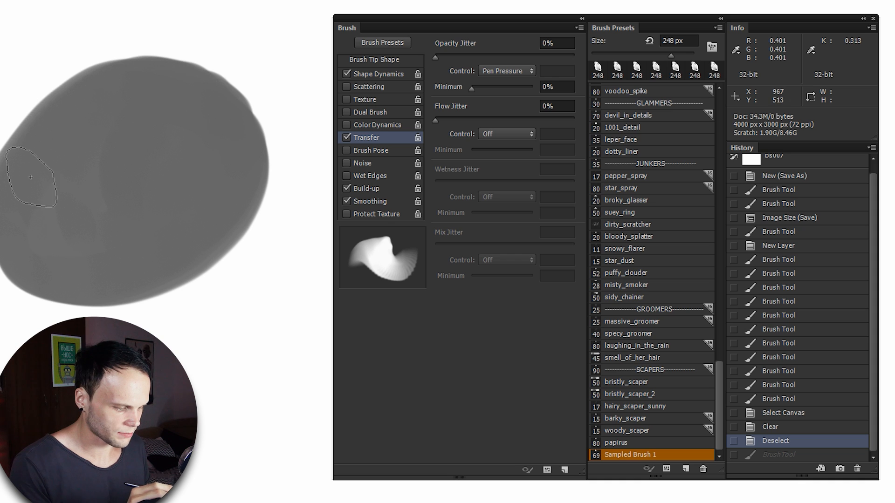
{"action": "mouse_move", "coordinate": [88, 290]}
{"action": "left_mouse_down"}
{"action": "mouse_move", "coordinate": [219, 209]}
{"action": "mouse_move", "coordinate": [187, 97]}
{"action": "mouse_move", "coordinate": [104, 98]}
{"action": "mouse_move", "coordinate": [31, 202]}
{"action": "mouse_move", "coordinate": [91, 266]}
{"action": "mouse_move", "coordinate": [215, 190]}
{"action": "mouse_move", "coordinate": [154, 108]}
{"action": "mouse_move", "coordinate": [55, 189]}
{"action": "mouse_move", "coordinate": [218, 186]}
{"action": "mouse_move", "coordinate": [140, 107]}
{"action": "left_mouse_up"}
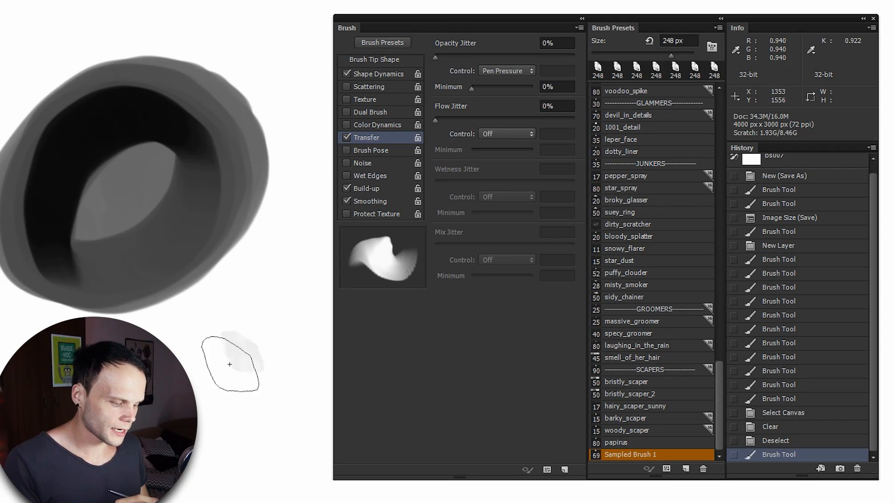
{"action": "mouse_move", "coordinate": [230, 365]}
{"action": "left_mouse_down"}
{"action": "mouse_move", "coordinate": [237, 399]}
{"action": "mouse_move", "coordinate": [260, 371]}
{"action": "left_mouse_up"}
{"action": "mouse_move", "coordinate": [253, 416]}
{"action": "left_mouse_down"}
{"action": "mouse_move", "coordinate": [265, 343]}
{"action": "mouse_move", "coordinate": [241, 354]}
{"action": "mouse_move", "coordinate": [250, 375]}
{"action": "left_mouse_up"}
{"action": "mouse_move", "coordinate": [255, 340]}
{"action": "left_mouse_down"}
{"action": "mouse_move", "coordinate": [231, 431]}
{"action": "mouse_move", "coordinate": [257, 408]}
{"action": "mouse_move", "coordinate": [280, 357]}
{"action": "mouse_move", "coordinate": [253, 329]}
{"action": "left_mouse_up"}
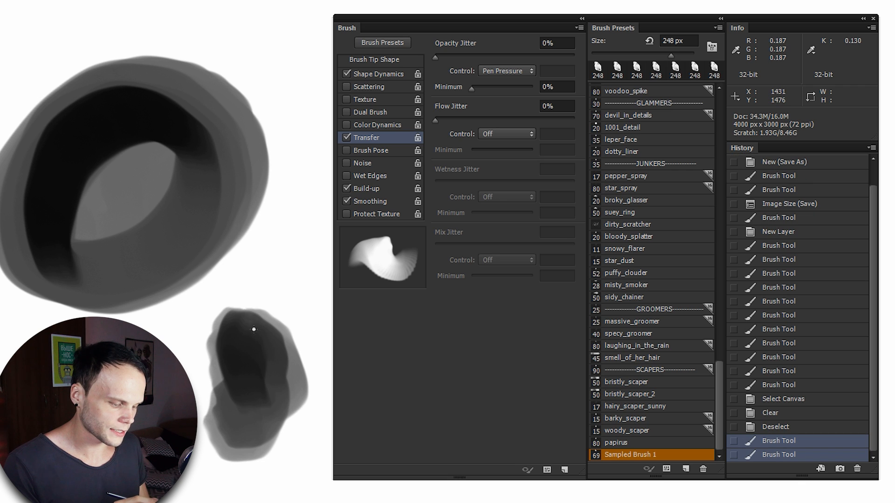
{"action": "left_click_drag", "start_coordinate": [253, 398], "coordinate": [238, 355]}
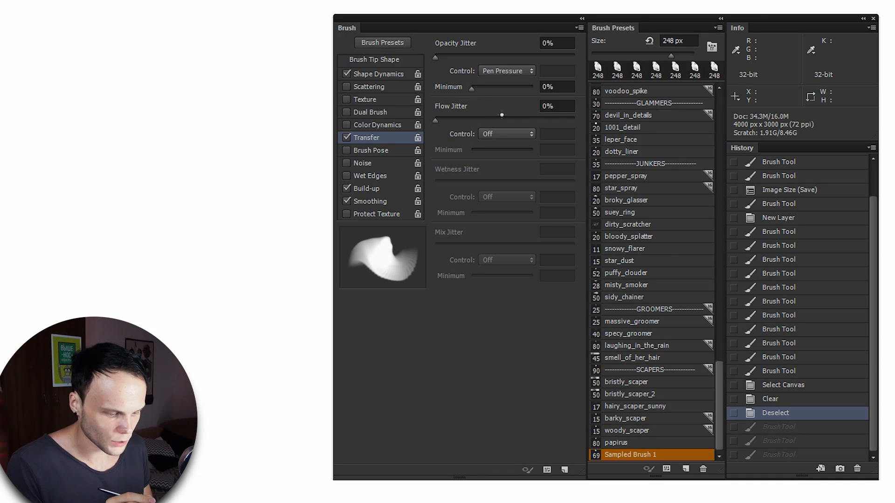
Set the Transfer Flow Jitter control to Pen Pressure and the Opacity Jitter control to Off.
{"action": "left_click", "coordinate": [519, 135]}
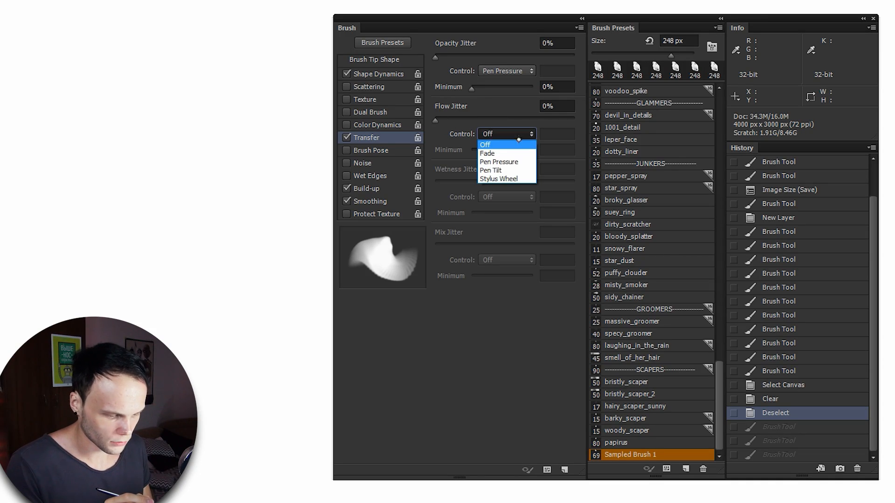
{"action": "left_click", "coordinate": [515, 163]}
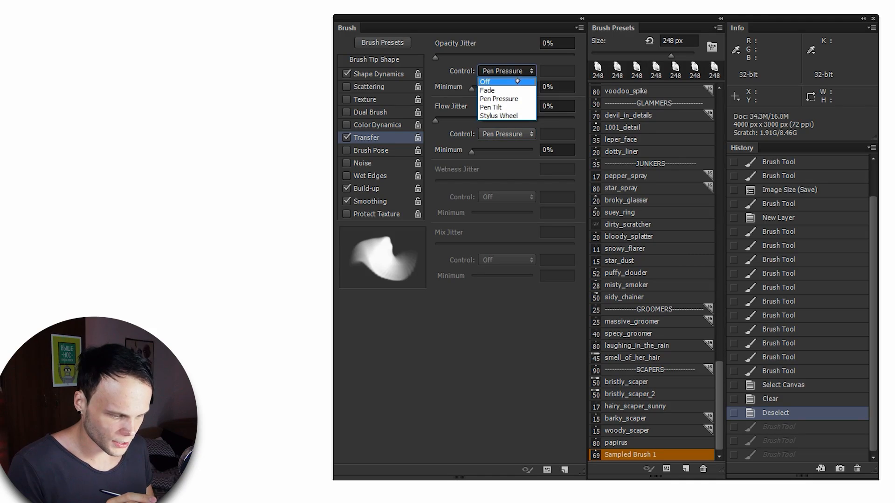
{"action": "left_click", "coordinate": [516, 82]}
Paint long curving black test strokes across the canvas at varying pressure to check the pressure-controlled flow.
{"action": "left_click", "coordinate": [123, 184]}
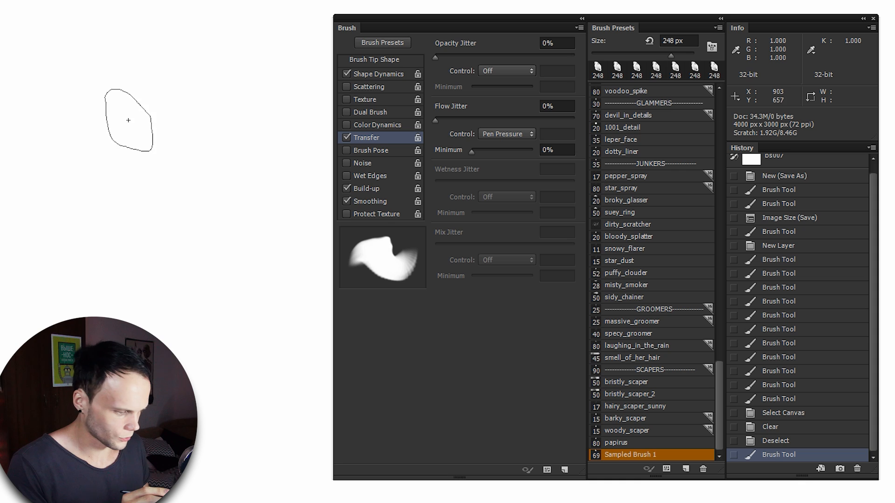
{"action": "mouse_move", "coordinate": [131, 113]}
{"action": "left_mouse_down"}
{"action": "mouse_move", "coordinate": [22, 247]}
{"action": "mouse_move", "coordinate": [100, 245]}
{"action": "mouse_move", "coordinate": [230, 193]}
{"action": "mouse_move", "coordinate": [279, 235]}
{"action": "left_mouse_up"}
{"action": "mouse_move", "coordinate": [573, 241]}
{"action": "left_mouse_down"}
{"action": "mouse_move", "coordinate": [526, 292]}
{"action": "mouse_move", "coordinate": [409, 341]}
{"action": "mouse_move", "coordinate": [256, 380]}
{"action": "mouse_move", "coordinate": [226, 361]}
{"action": "mouse_move", "coordinate": [218, 313]}
{"action": "mouse_move", "coordinate": [236, 225]}
{"action": "mouse_move", "coordinate": [260, 169]}
{"action": "mouse_move", "coordinate": [305, 108]}
{"action": "mouse_move", "coordinate": [448, 38]}
{"action": "mouse_move", "coordinate": [535, 32]}
{"action": "left_mouse_up"}
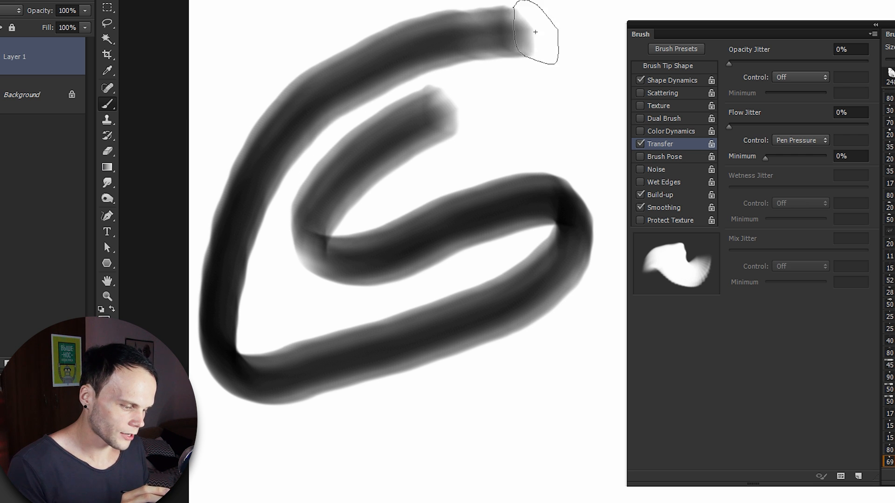
{"action": "mouse_move", "coordinate": [570, 70]}
{"action": "left_mouse_down"}
{"action": "mouse_move", "coordinate": [556, 93]}
{"action": "mouse_move", "coordinate": [411, 193]}
{"action": "mouse_move", "coordinate": [387, 235]}
{"action": "mouse_move", "coordinate": [394, 273]}
{"action": "mouse_move", "coordinate": [449, 261]}
{"action": "mouse_move", "coordinate": [509, 226]}
{"action": "mouse_move", "coordinate": [542, 110]}
{"action": "mouse_move", "coordinate": [485, 88]}
{"action": "mouse_move", "coordinate": [487, 148]}
{"action": "mouse_move", "coordinate": [543, 119]}
{"action": "mouse_move", "coordinate": [485, 27]}
{"action": "mouse_move", "coordinate": [374, 48]}
{"action": "mouse_move", "coordinate": [330, 157]}
{"action": "mouse_move", "coordinate": [404, 164]}
{"action": "mouse_move", "coordinate": [390, 82]}
{"action": "mouse_move", "coordinate": [348, 142]}
{"action": "mouse_move", "coordinate": [398, 158]}
{"action": "mouse_move", "coordinate": [387, 172]}
{"action": "mouse_move", "coordinate": [319, 137]}
{"action": "mouse_move", "coordinate": [280, 280]}
{"action": "left_mouse_up"}
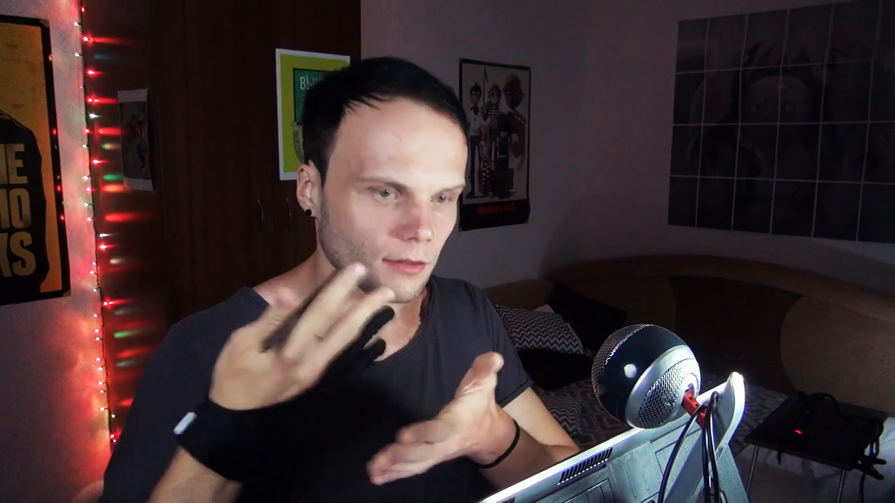